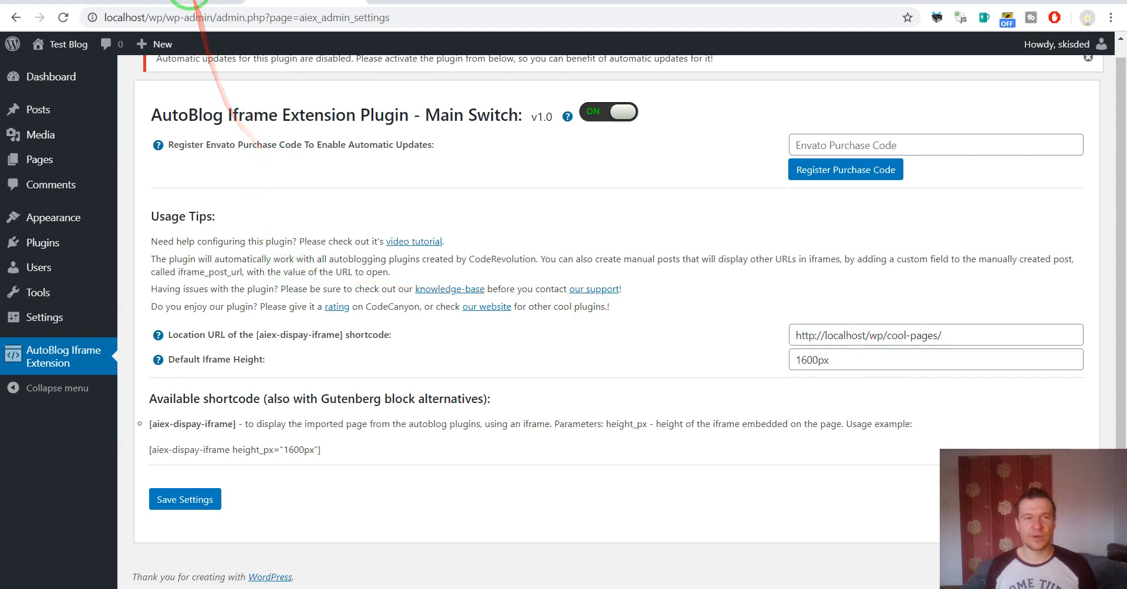
Start a new post and enable the Custom Fields panel in the editor options, reloading the page without keeping changes.
click(153, 44)
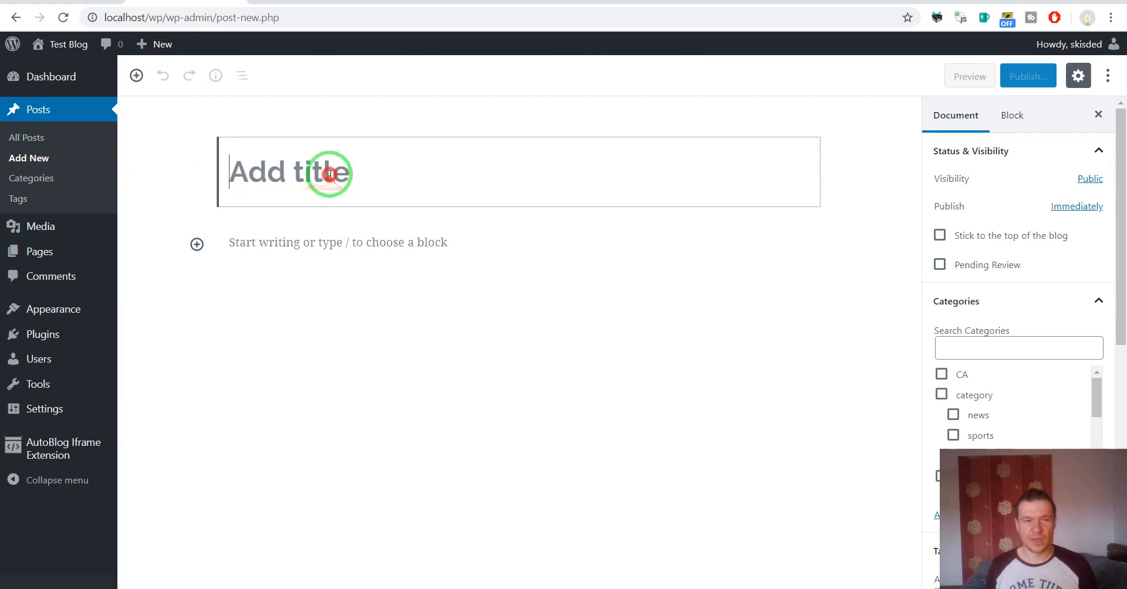
click(589, 333)
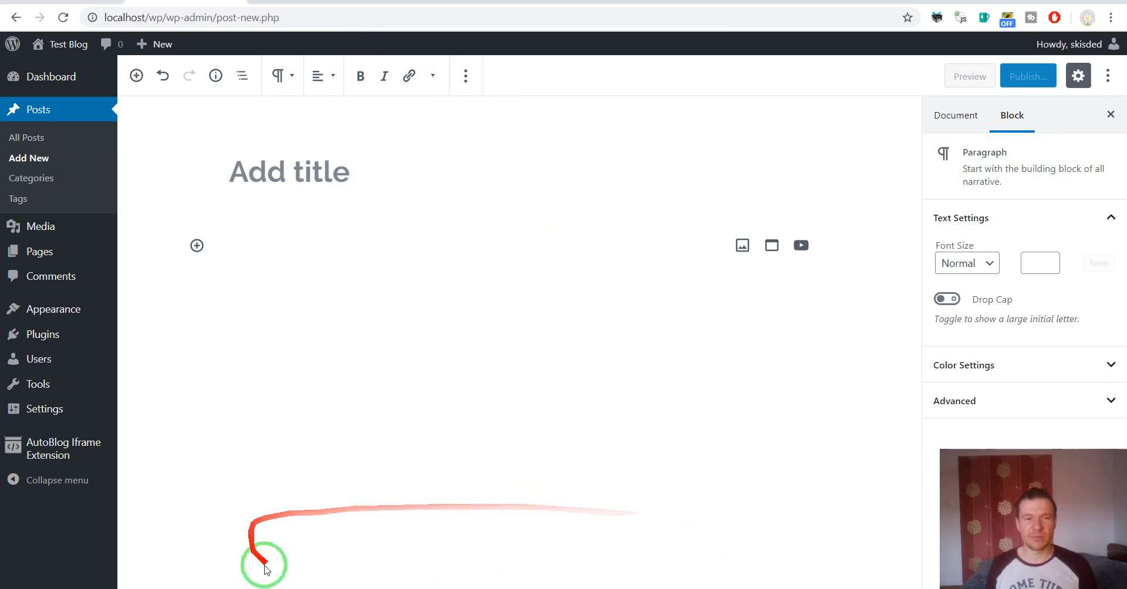
click(1108, 75)
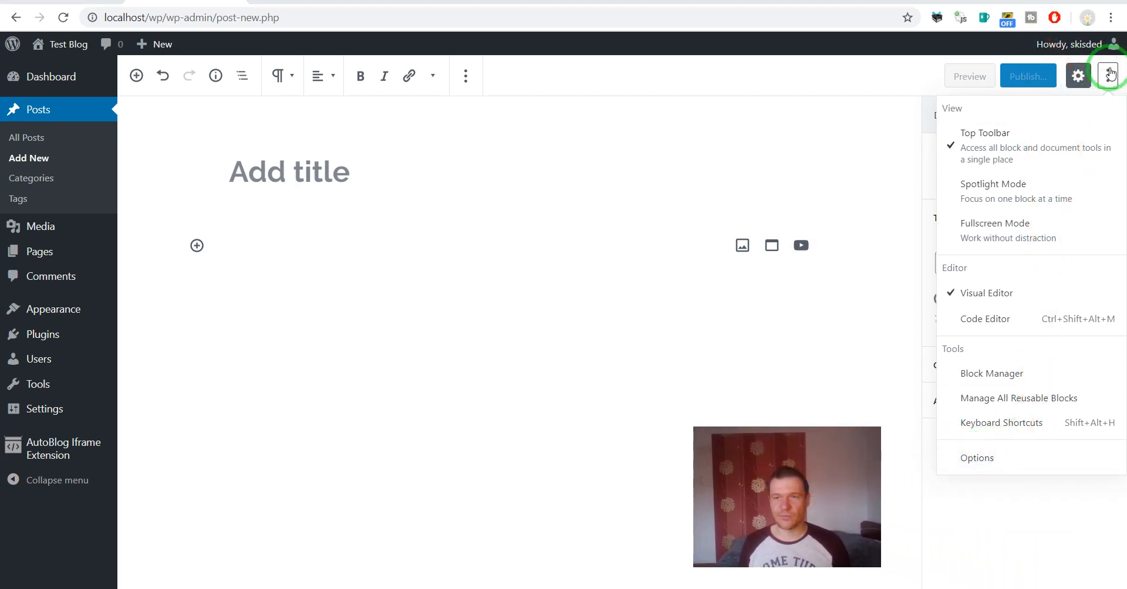
click(978, 457)
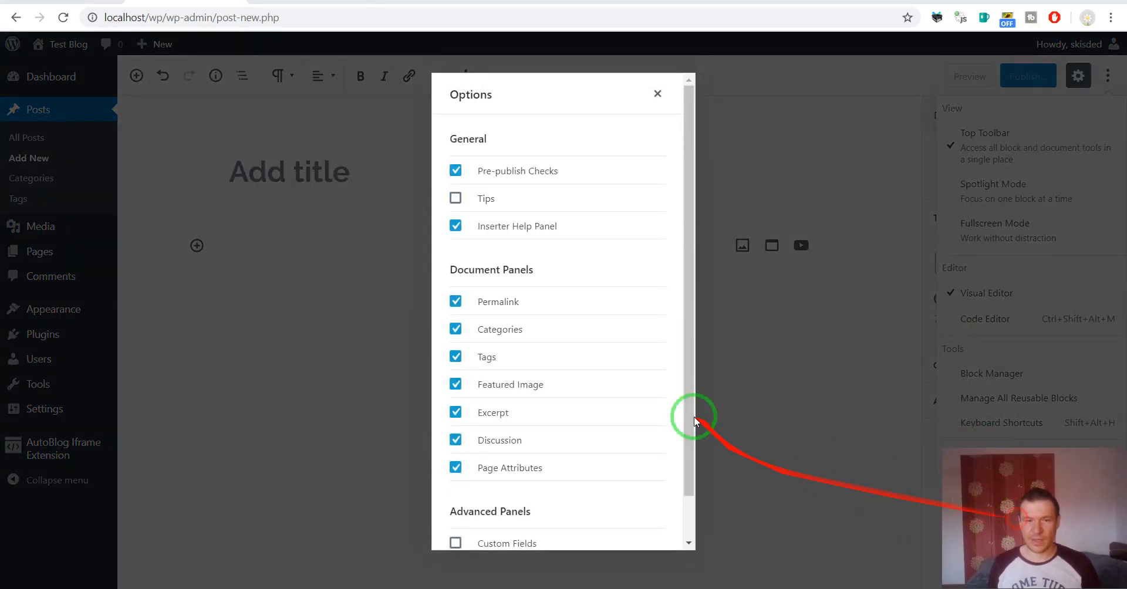
scroll(503, 200, down, 2)
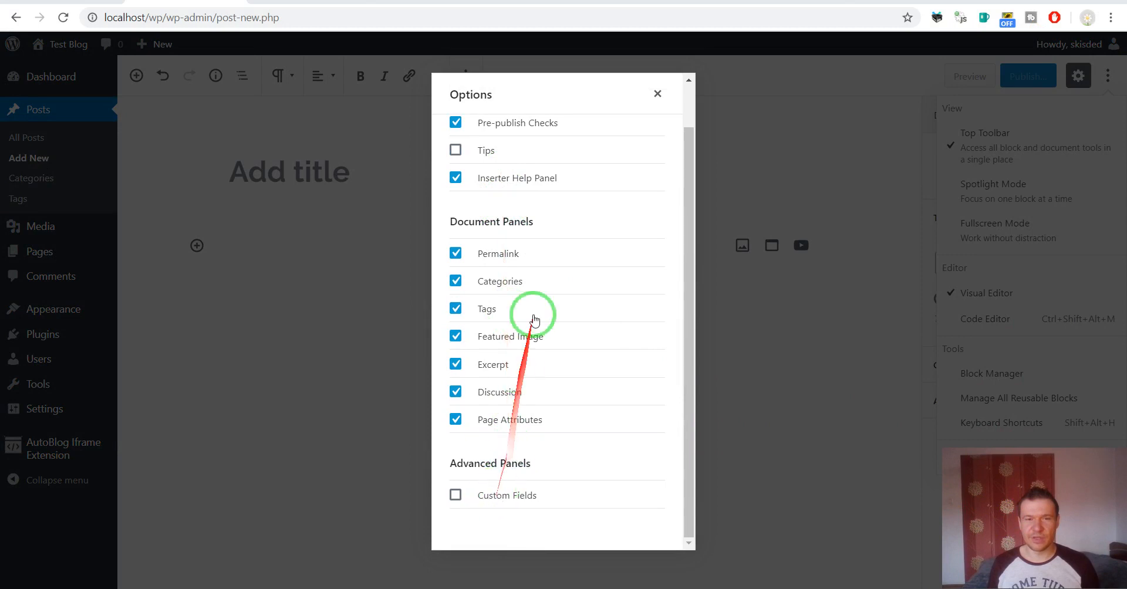
click(455, 495)
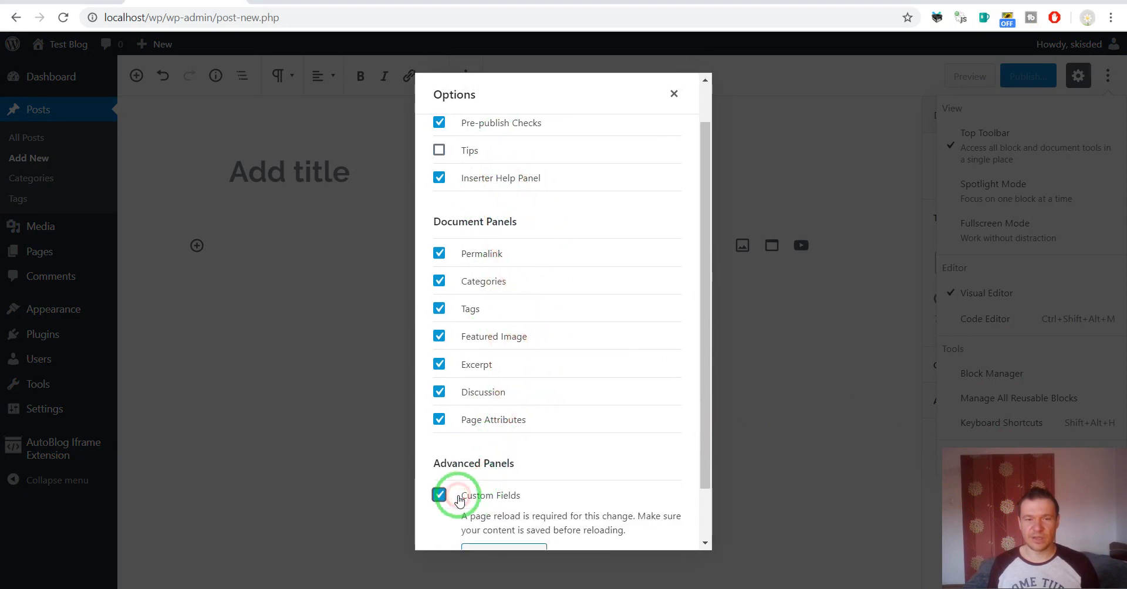
scroll(457, 487, down, 1)
click(491, 492)
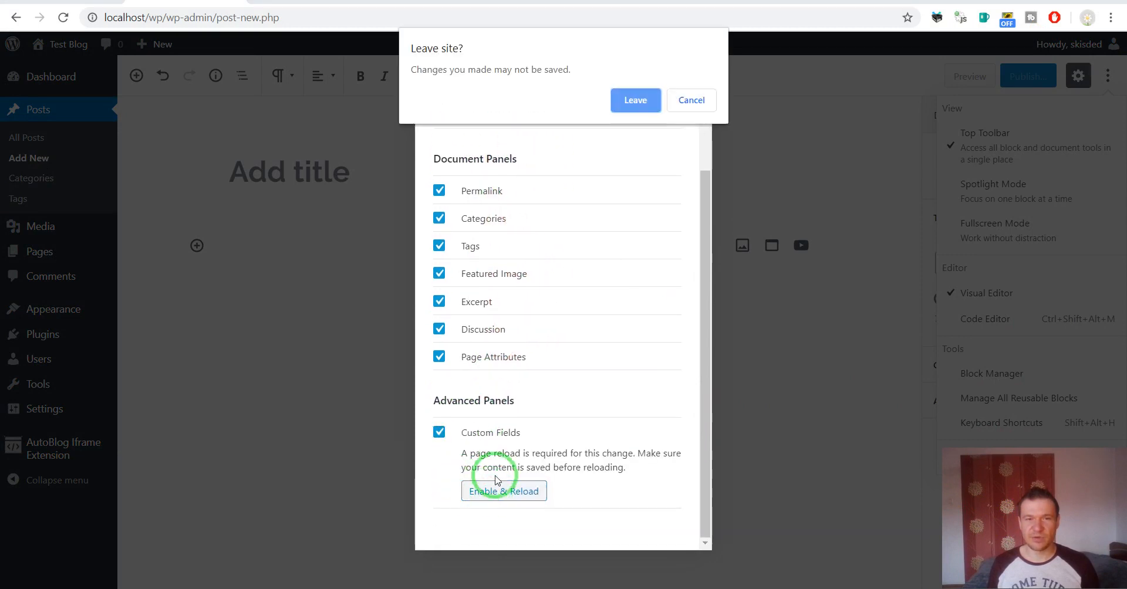
click(635, 100)
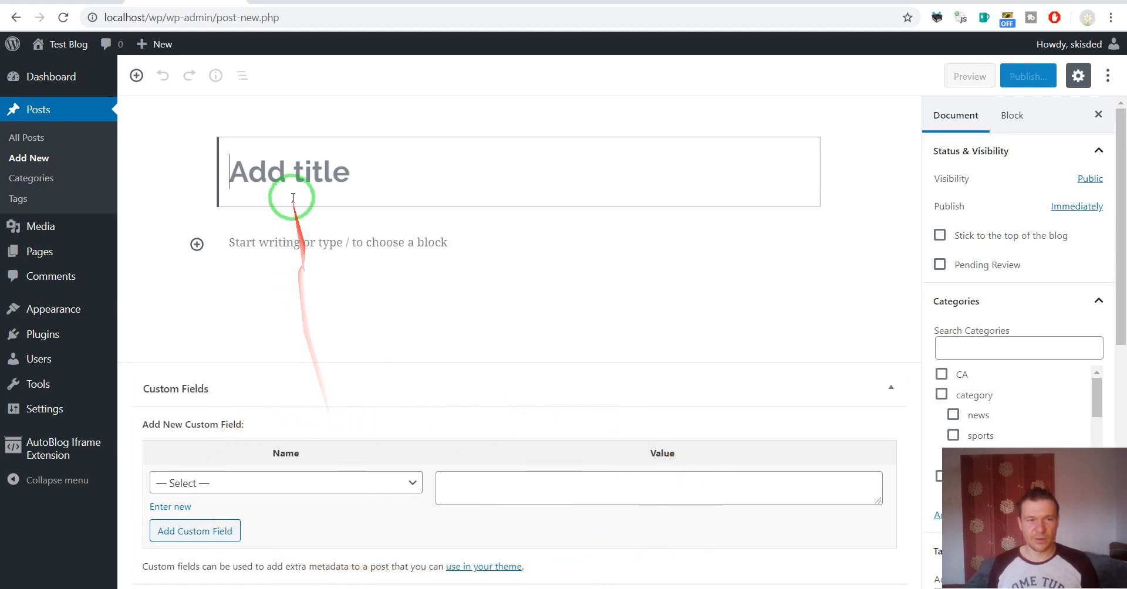
Title the post "Testing 1" and fill the first paragraph with three pasted copies of the title.
text(Testing 1)
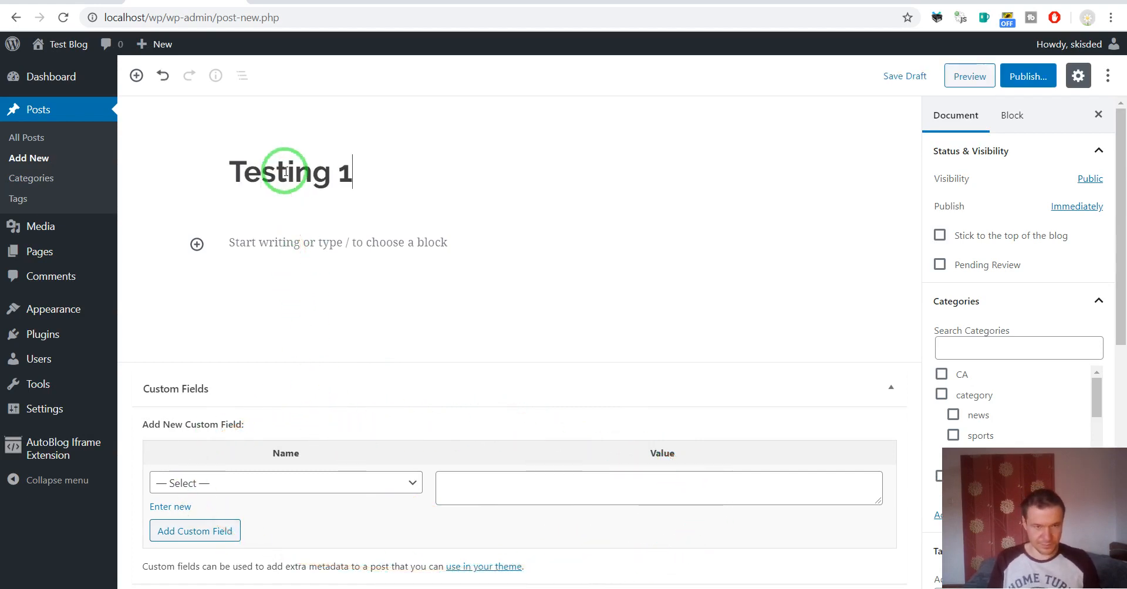
triple_click(286, 172)
key(ctrl+c)
click(279, 235)
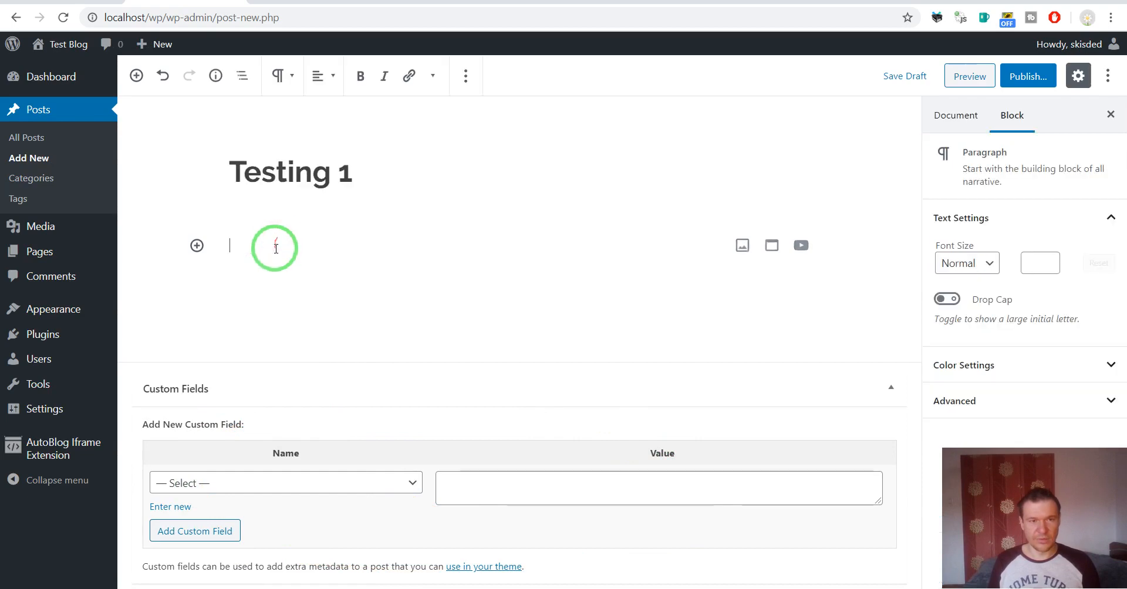
key(ctrl+v)
key(ctrl+v)
key(ctrl+v)
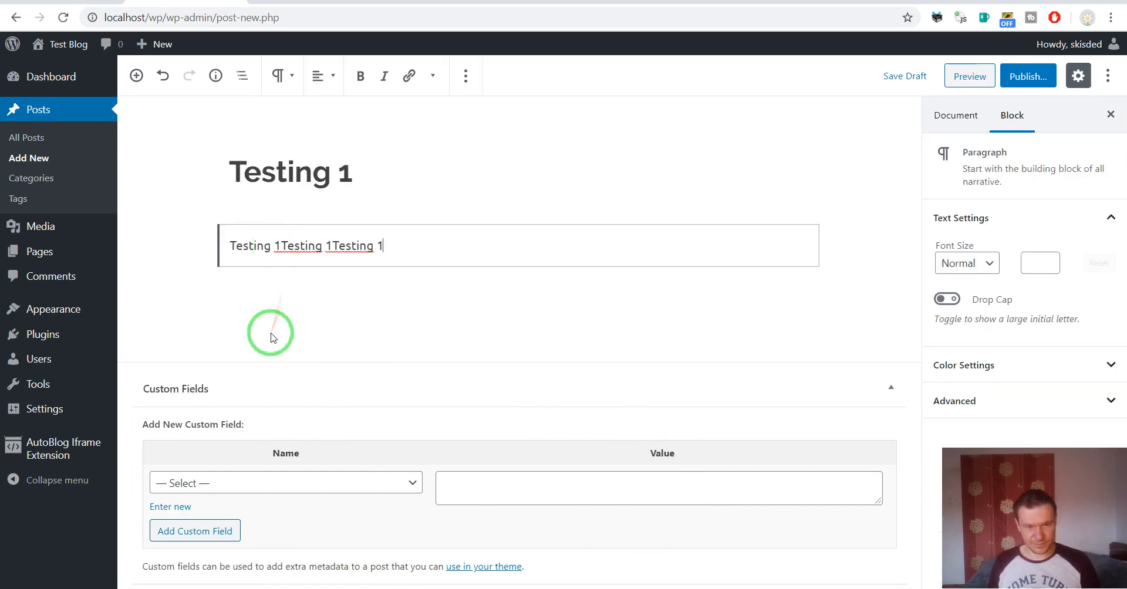
Copy iframe_post_url from the plugin settings' usage tips and enter it as the name of a new custom field in the post.
click(301, 2)
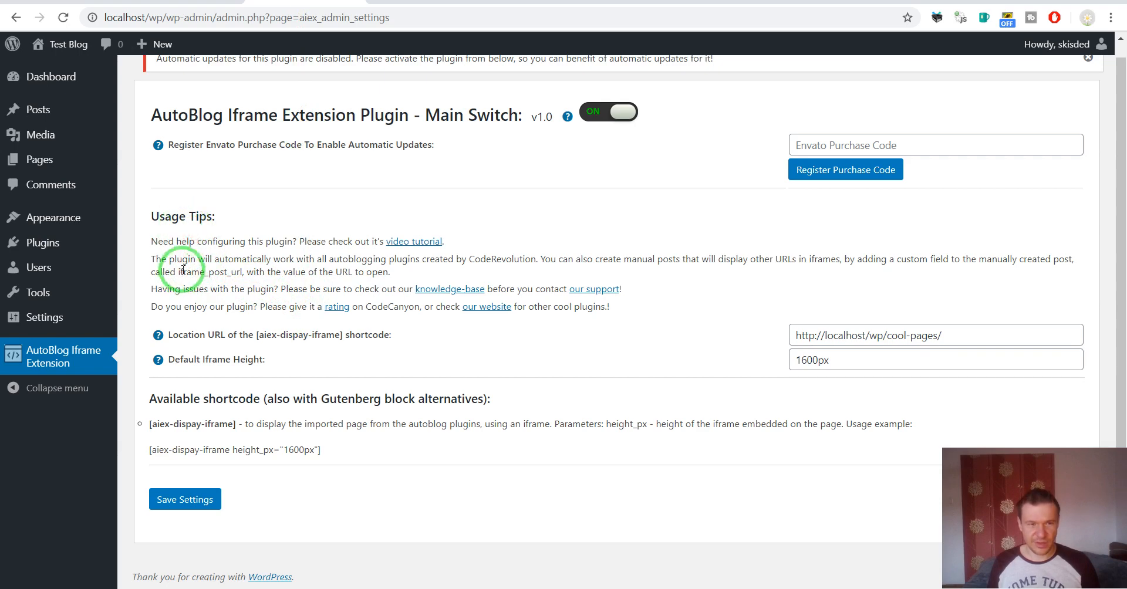
drag(179, 270, 241, 271)
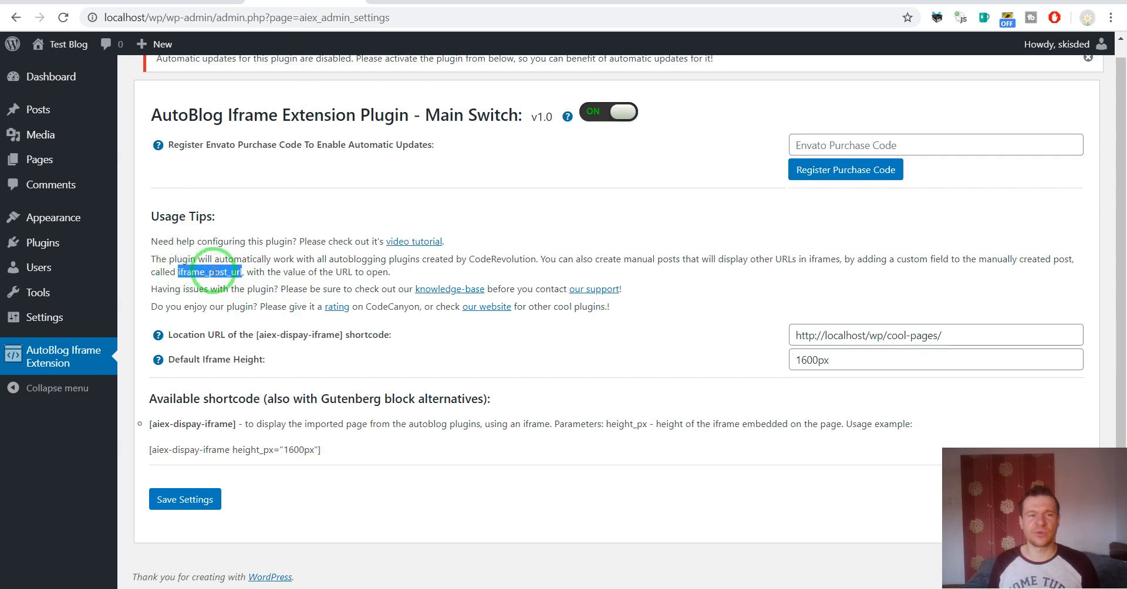
click(224, 1)
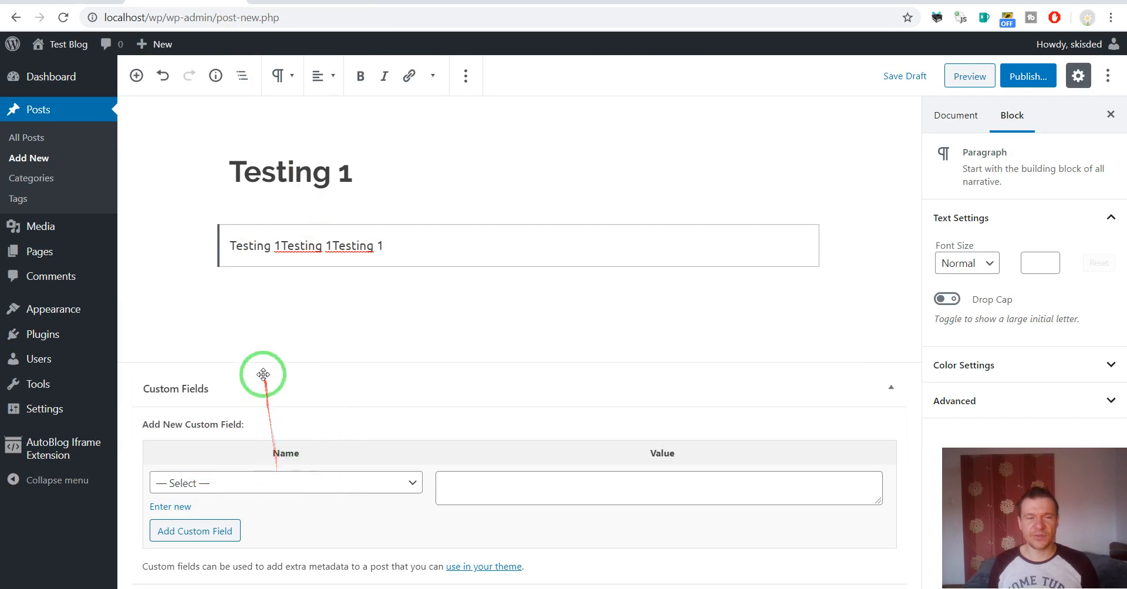
click(163, 512)
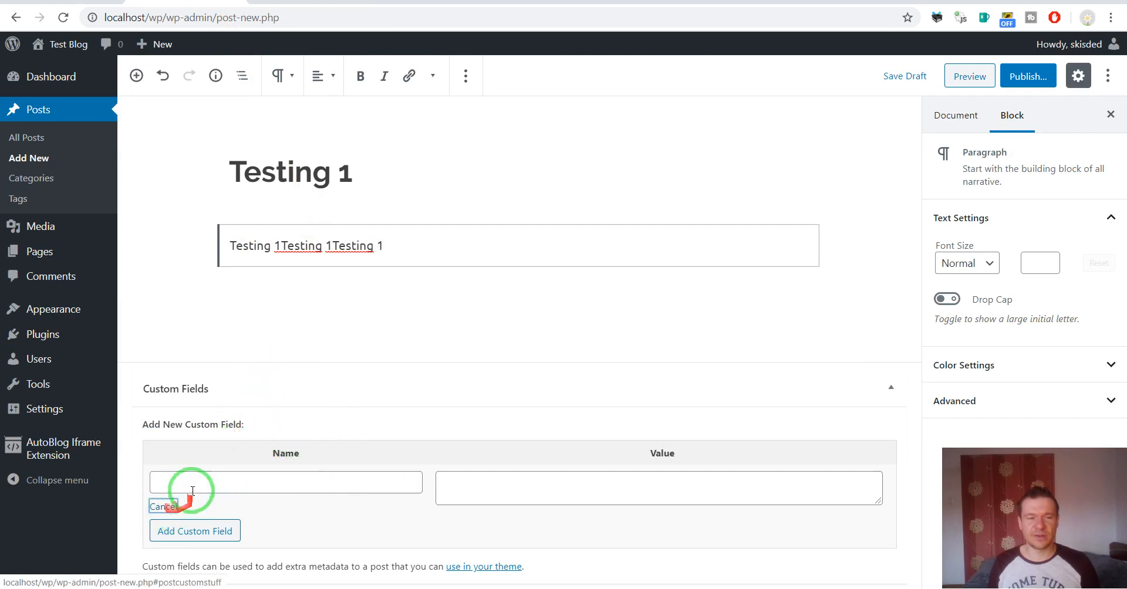
click(191, 484)
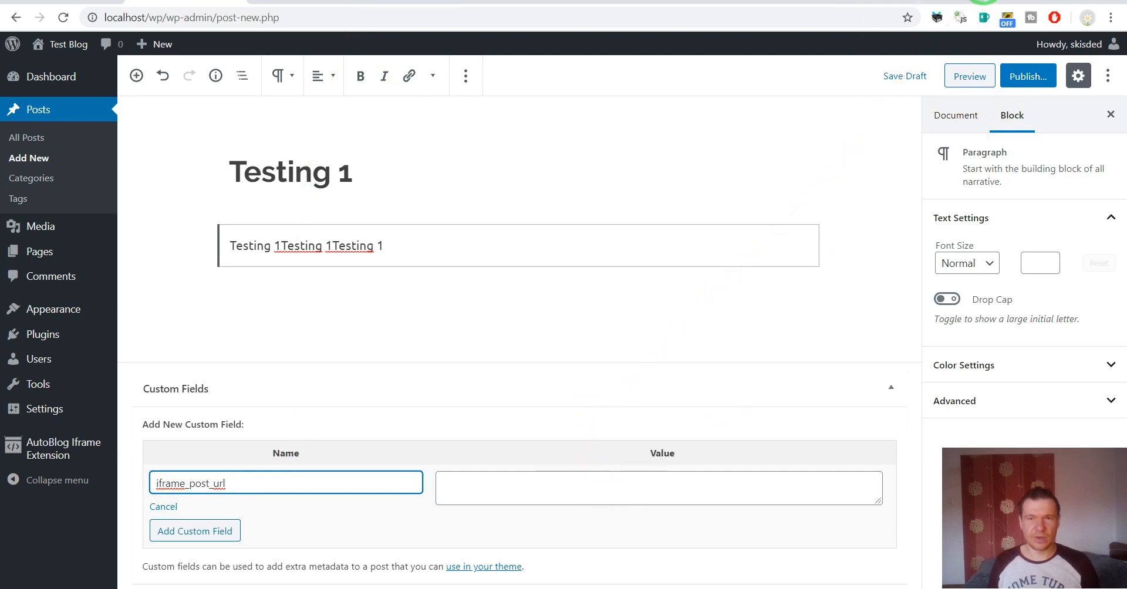
Open the "18 Feminine WordPress Themes" article from the coderevolution.ro blog in a new tab and copy its URL.
key(ctrl+t)
text(coderevolution.ro)
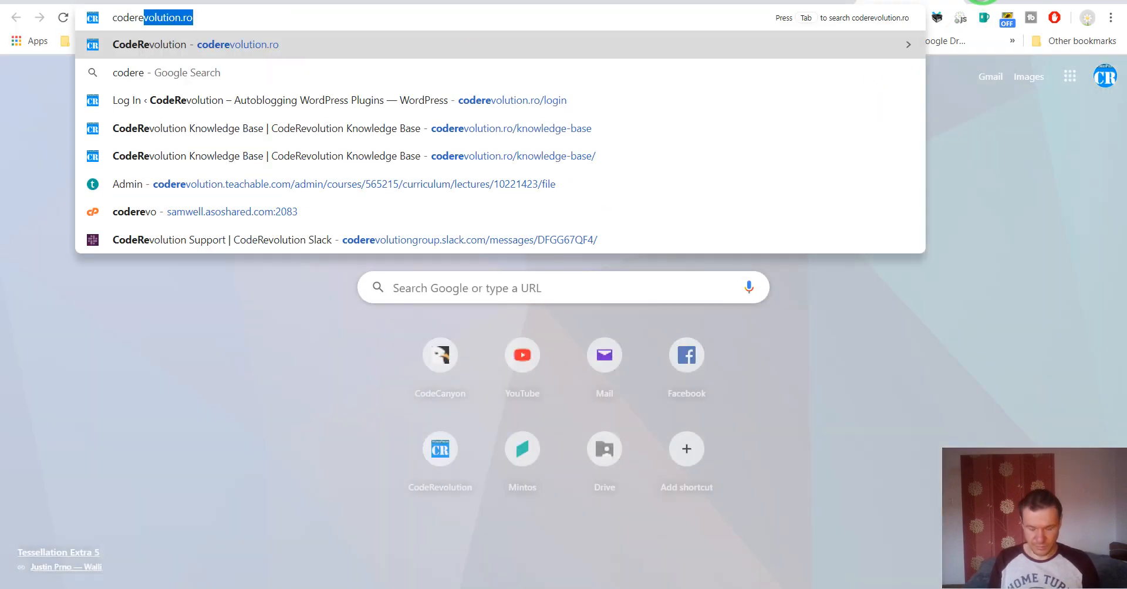
key(Return)
click(768, 19)
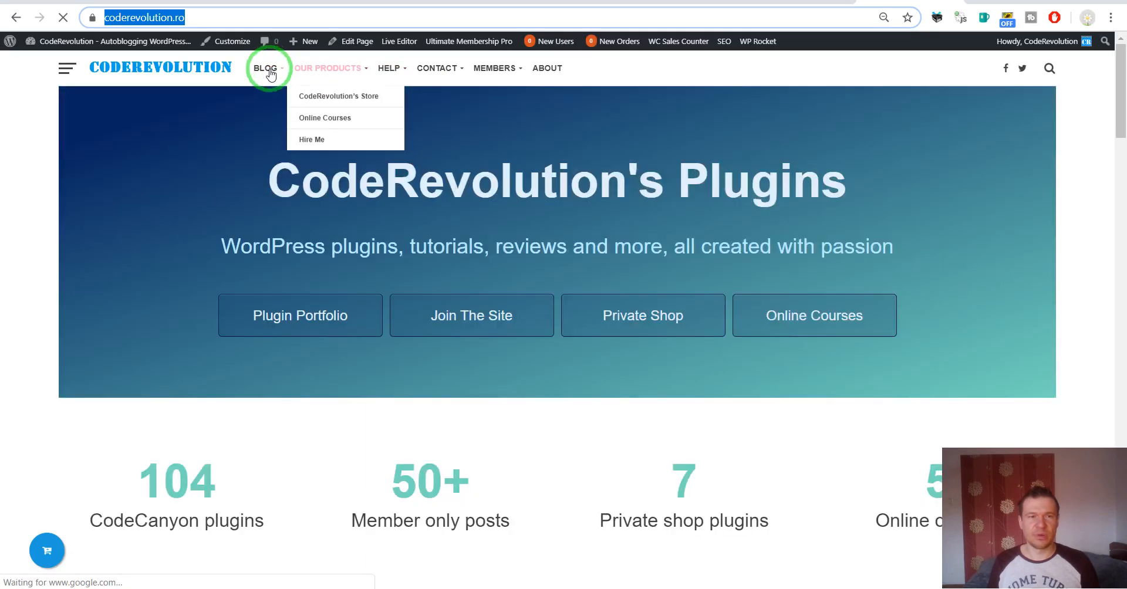
click(270, 74)
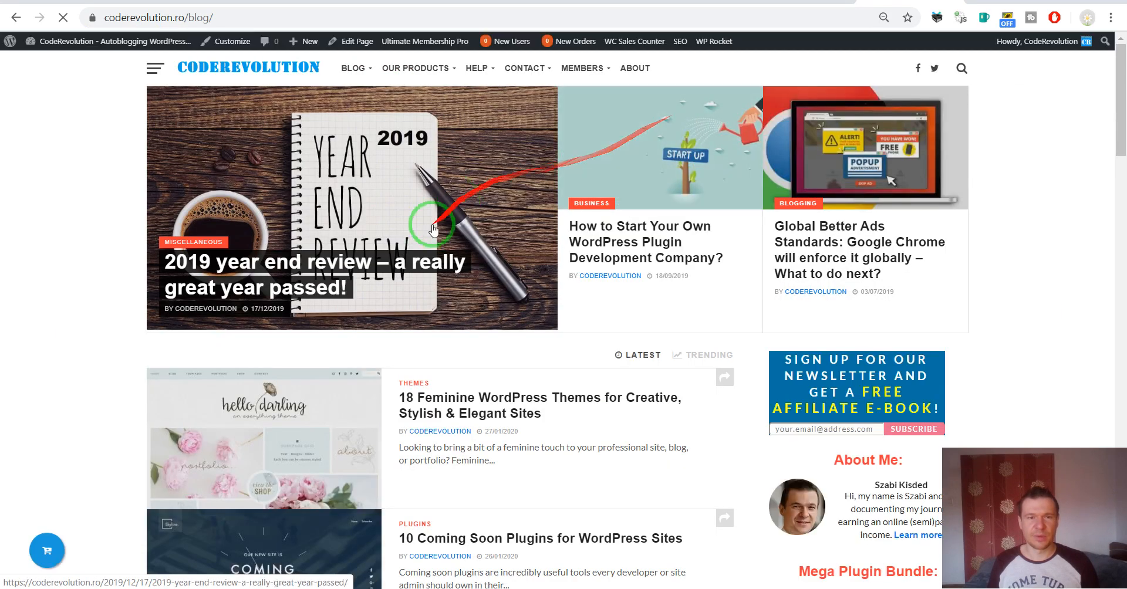
click(439, 404)
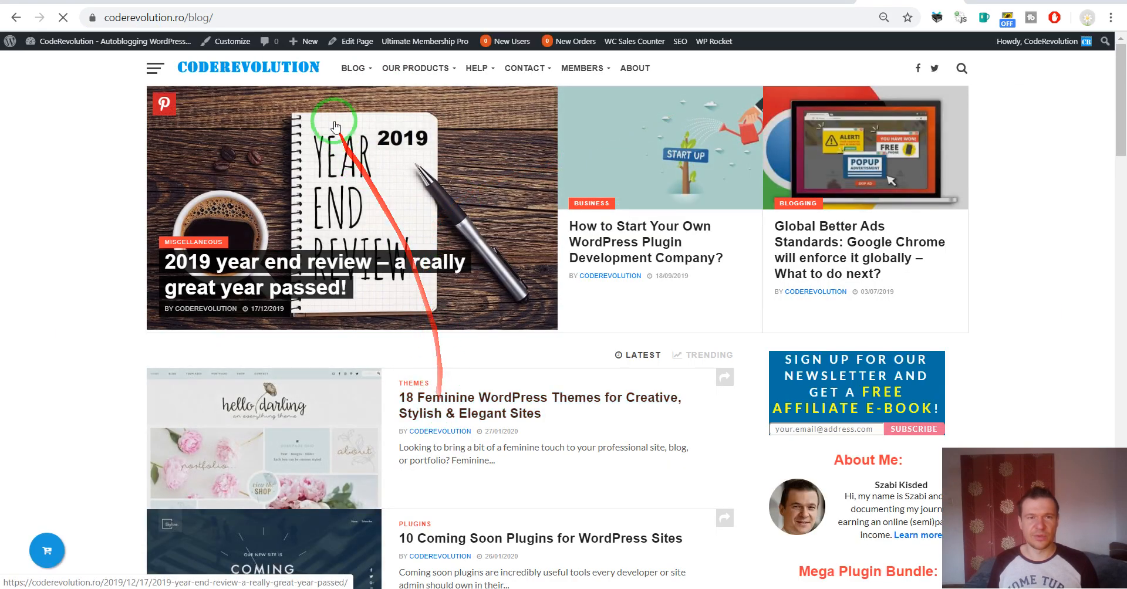
click(244, 23)
key(ctrl+c)
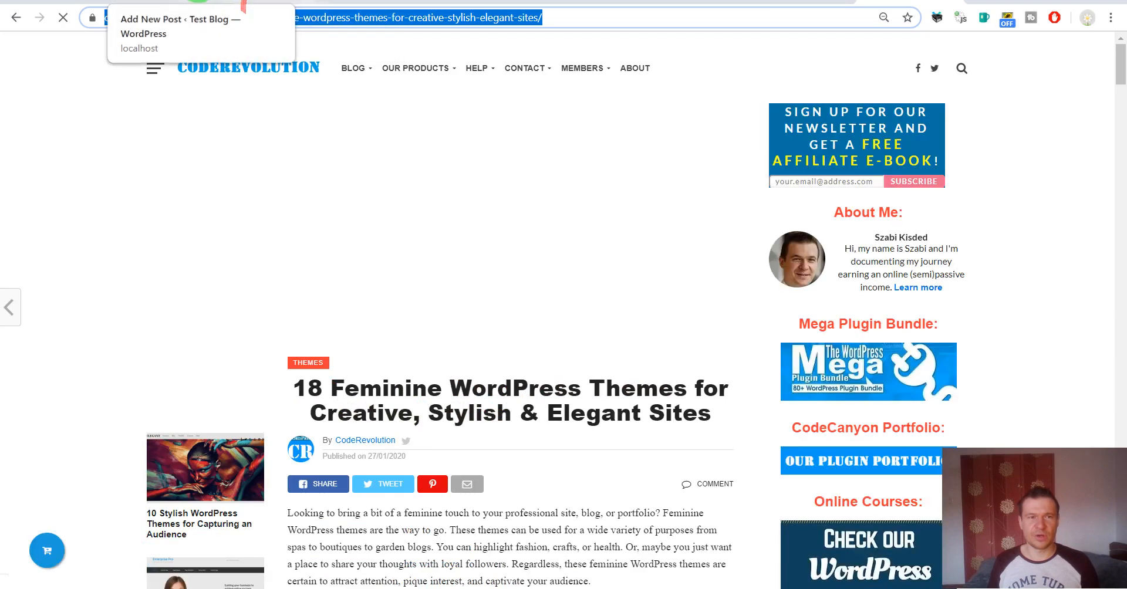
Paste the copied article URL as the value of the iframe_post_url field and add the custom field to the post.
click(194, 2)
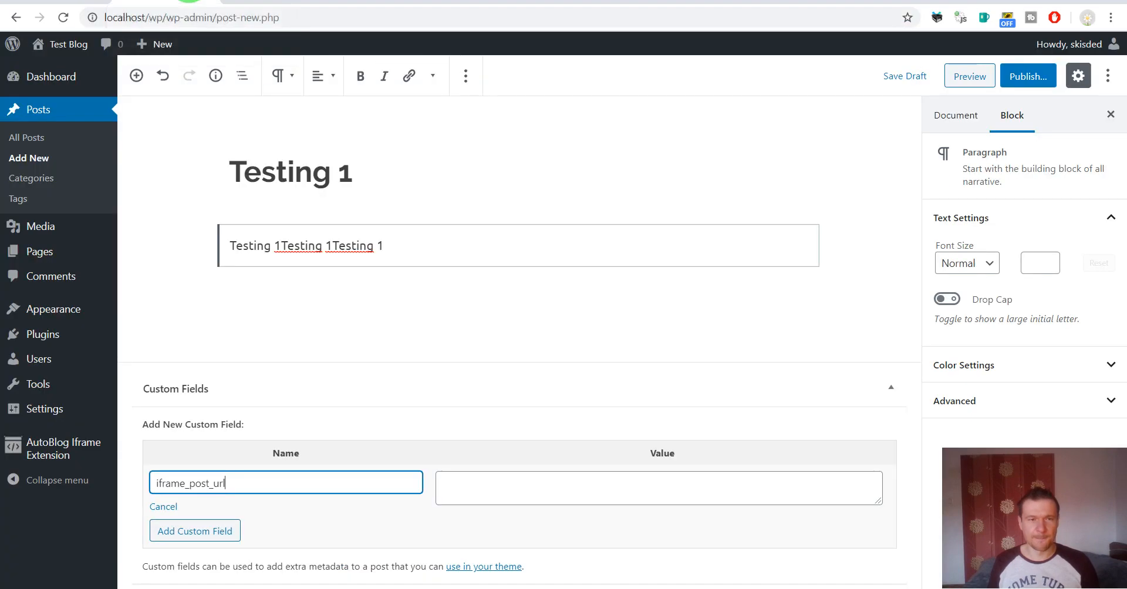
click(533, 492)
key(ctrl+v)
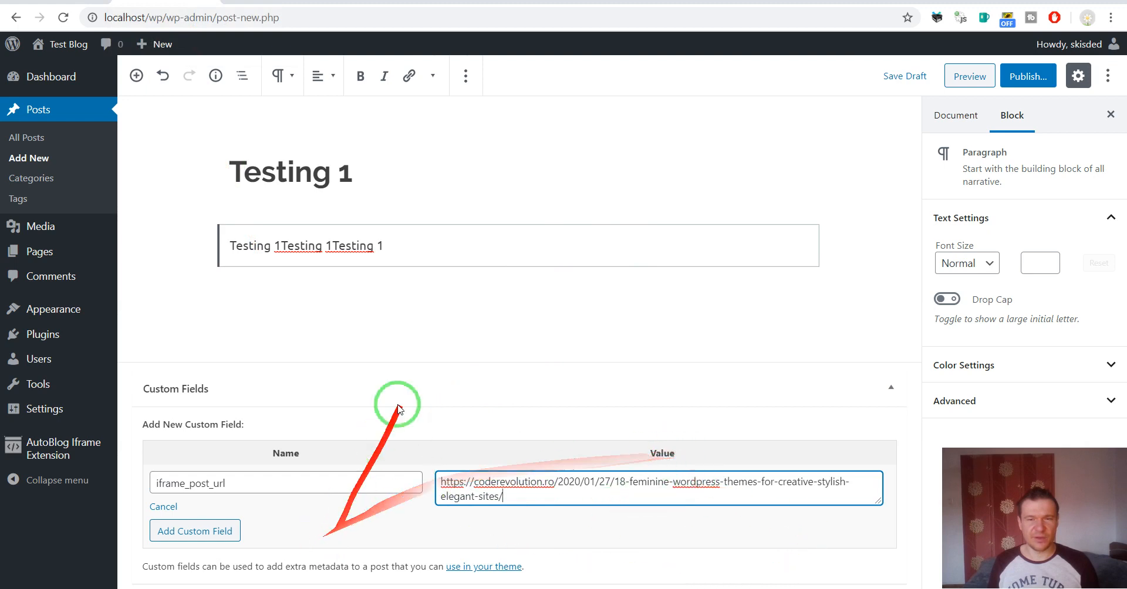
click(184, 535)
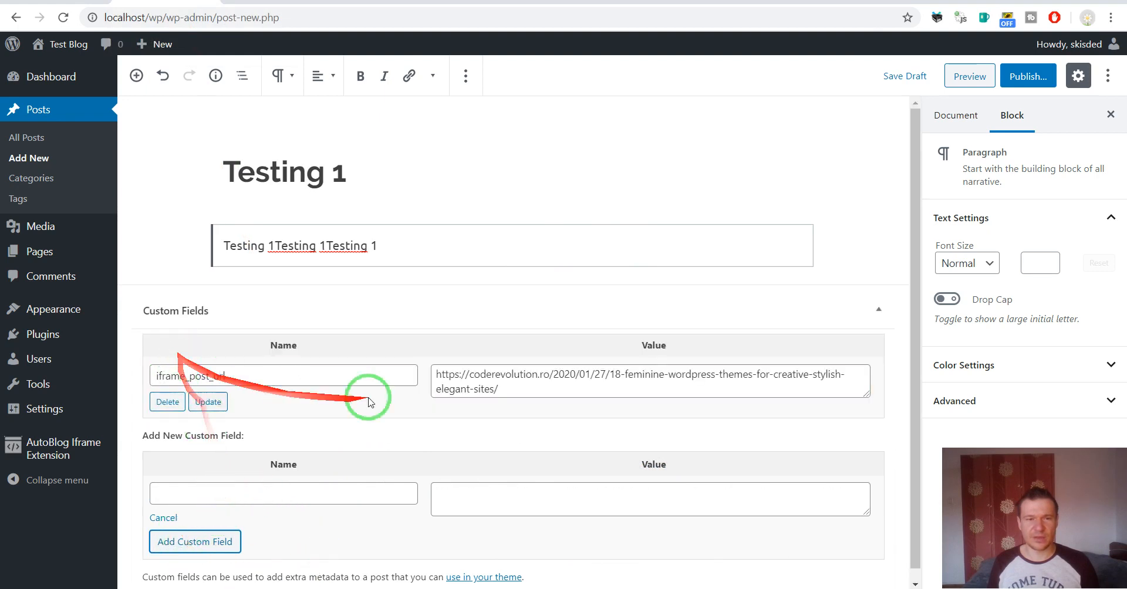
Publish the post and open "Testing 1" from the blog's front page.
click(1026, 79)
click(1038, 77)
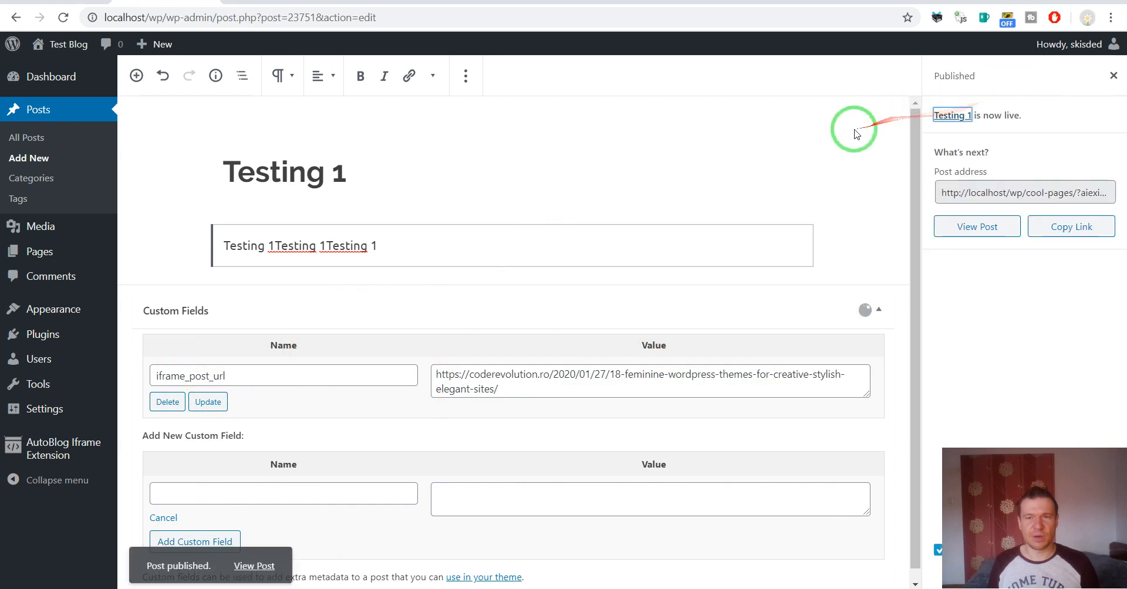
mouse_move(57, 42)
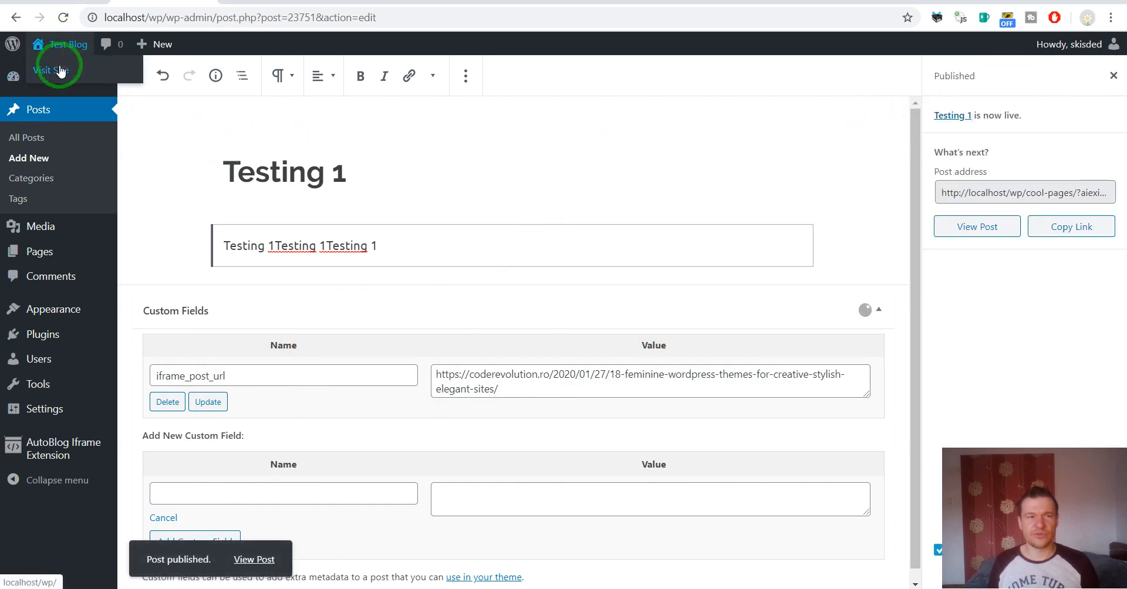
click(61, 70)
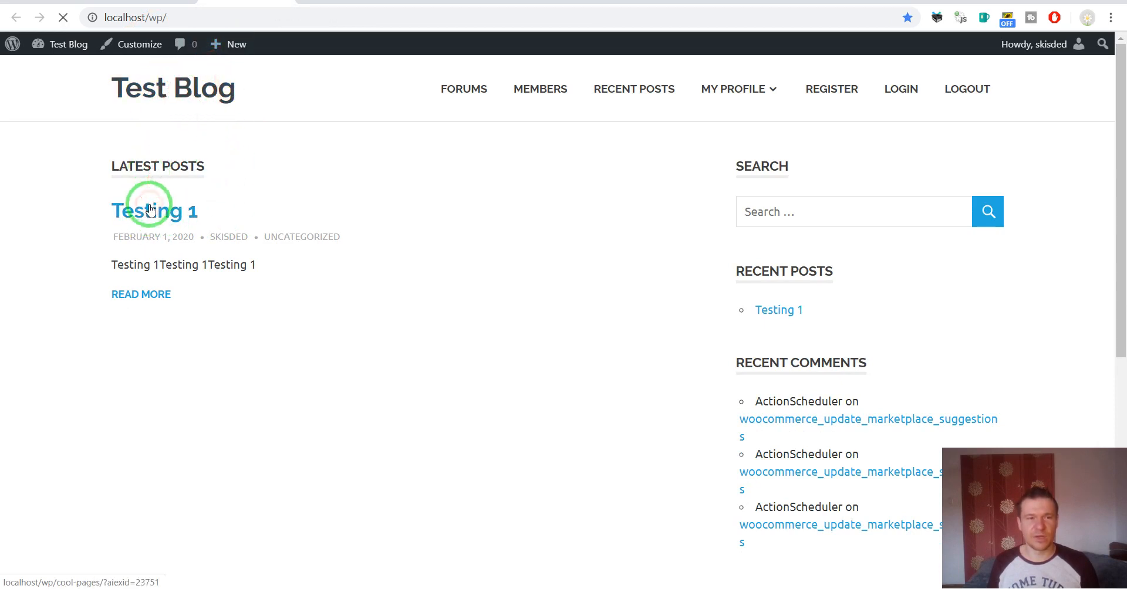
click(151, 210)
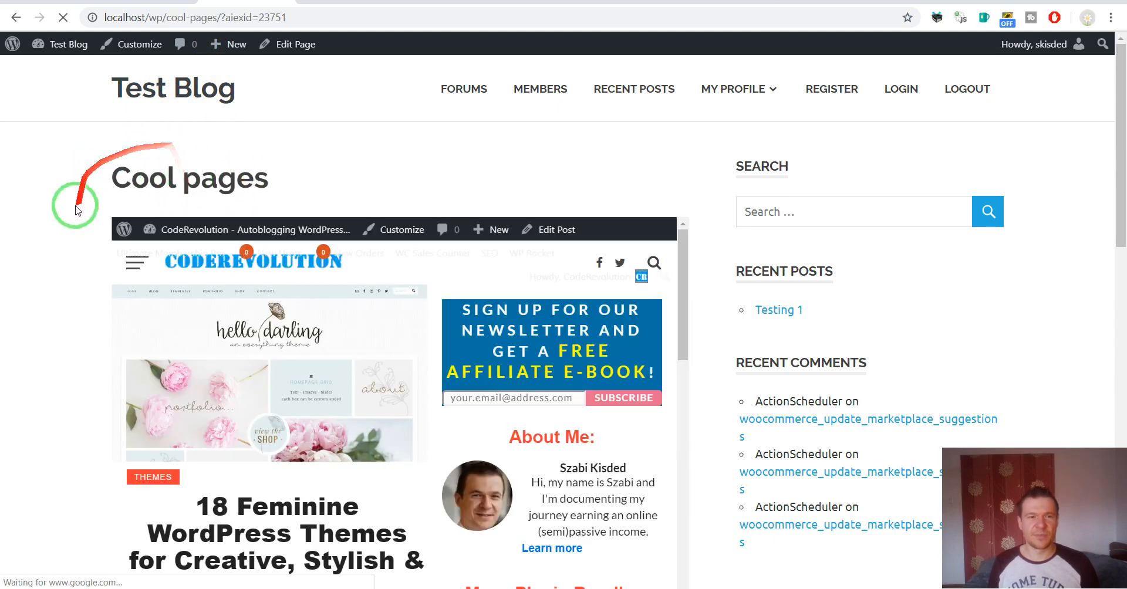
Examine how the external article is embedded in the iframe on the Cool pages page.
scroll(75, 208, down, 4)
scroll(75, 209, up, 4)
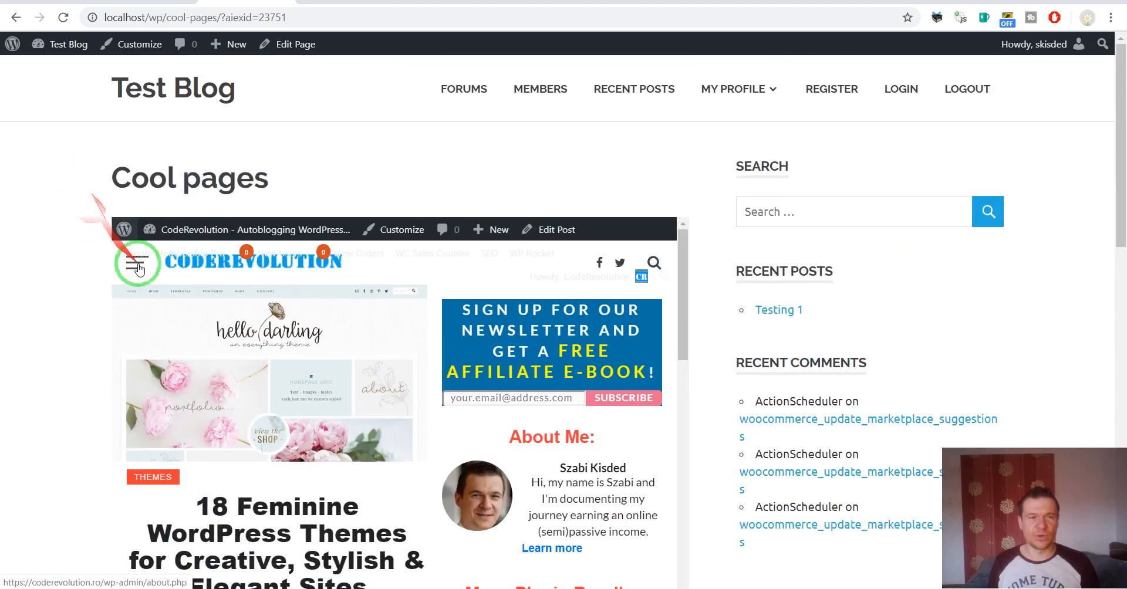
drag(684, 254, 675, 340)
scroll(710, 273, down, 2)
drag(685, 203, 695, 83)
scroll(712, 155, up, 4)
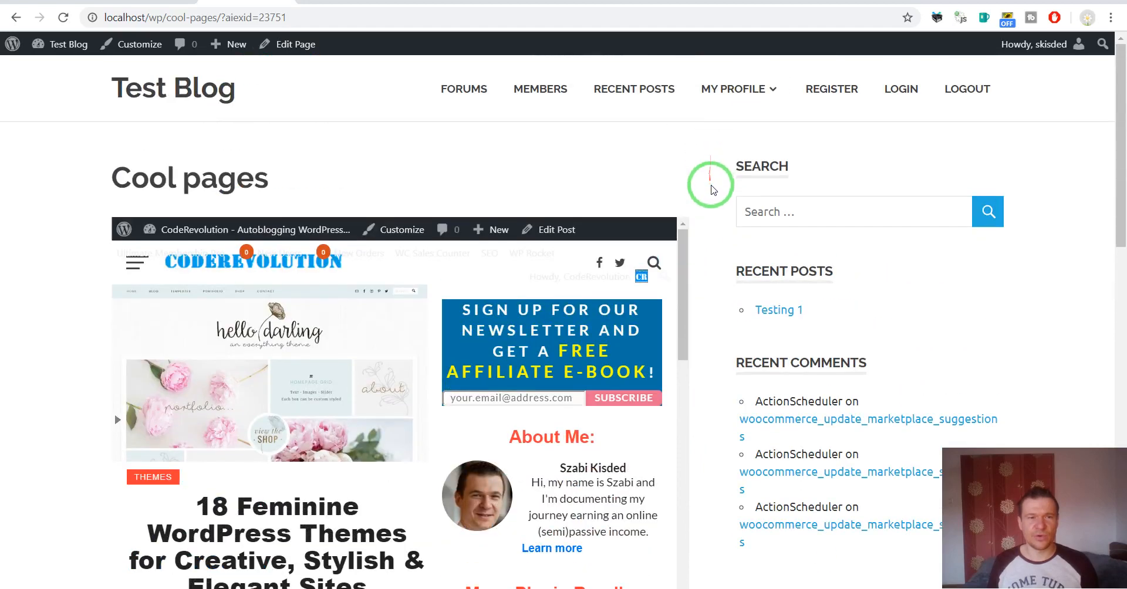
scroll(712, 183, down, 1)
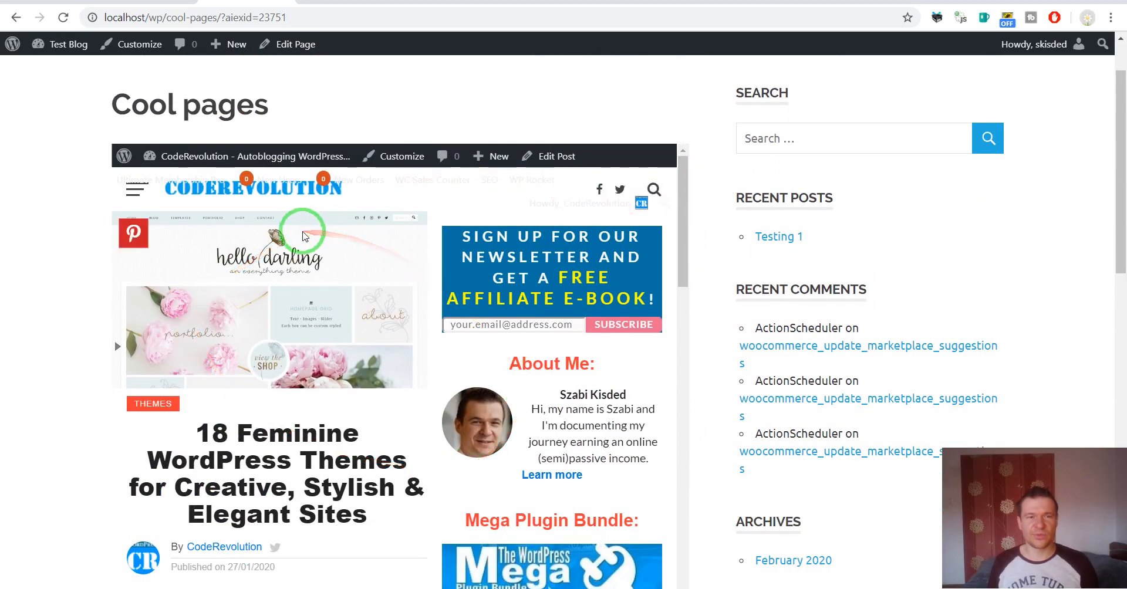
Switch to the classic editor's Add New Post page and check its panels for a Custom Fields section.
click(163, 1)
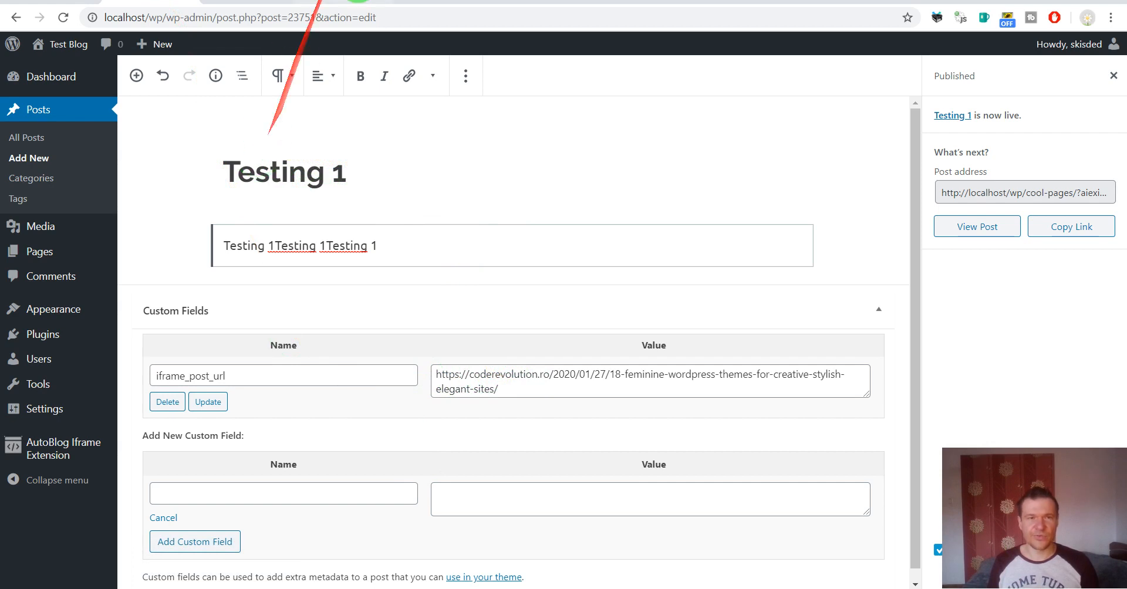
click(525, 2)
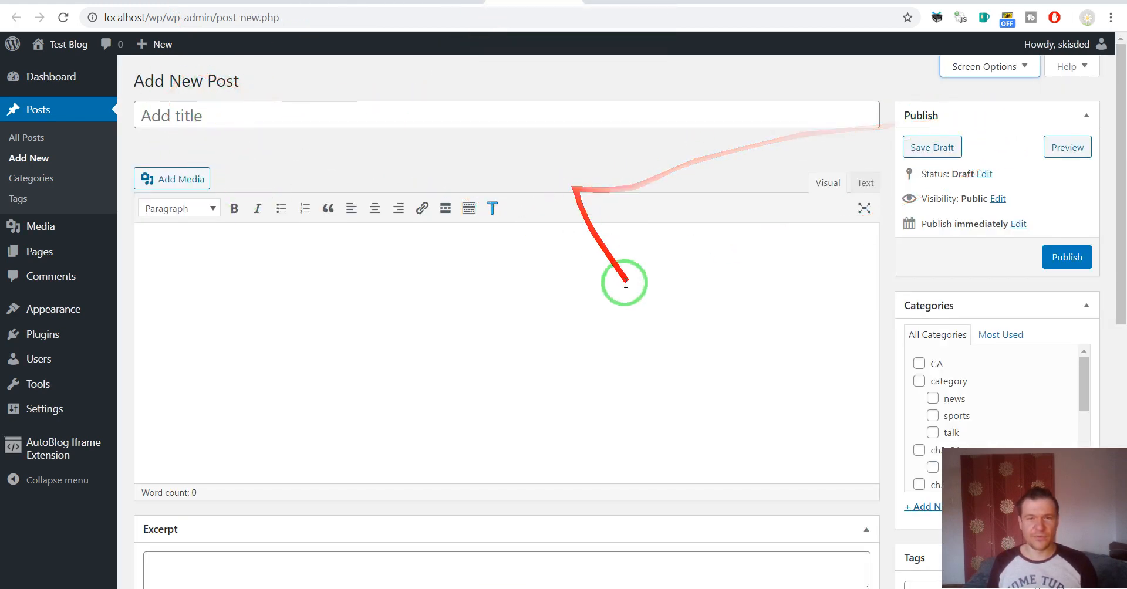
scroll(640, 314, down, 5)
scroll(622, 320, down, 4)
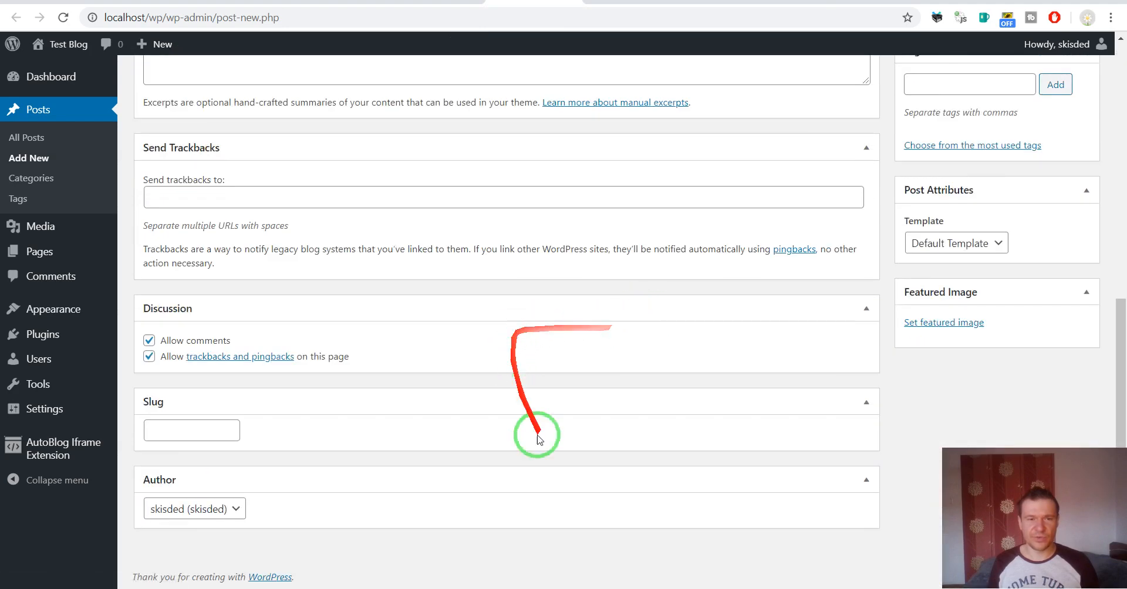
scroll(564, 499, up, 10)
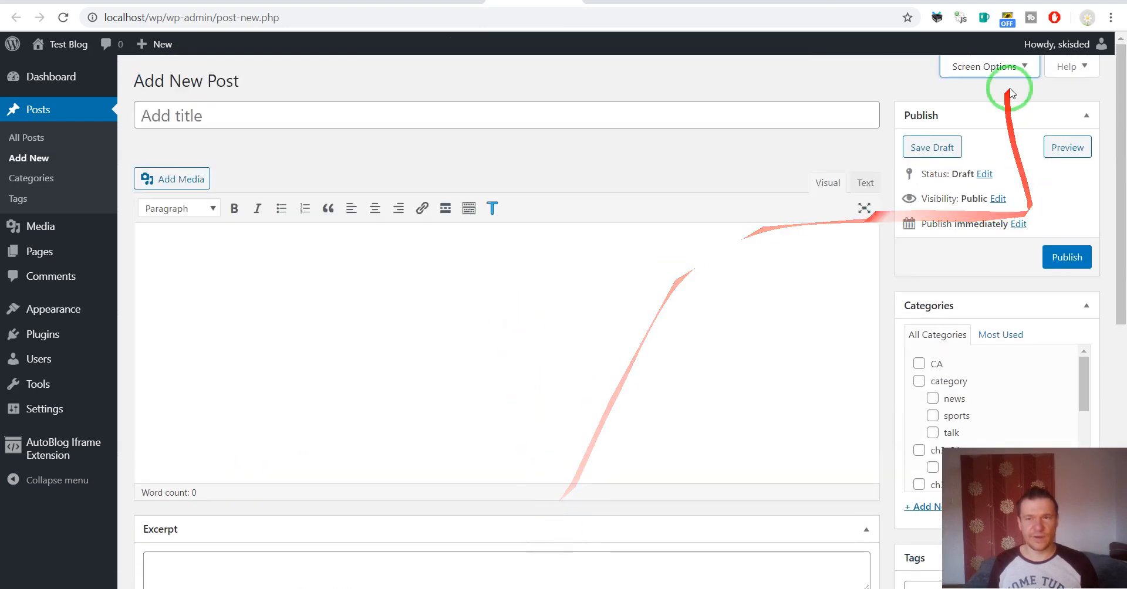
Enable the Custom Fields box for the classic post editor and locate its Add New Custom Field form below the content area.
click(980, 69)
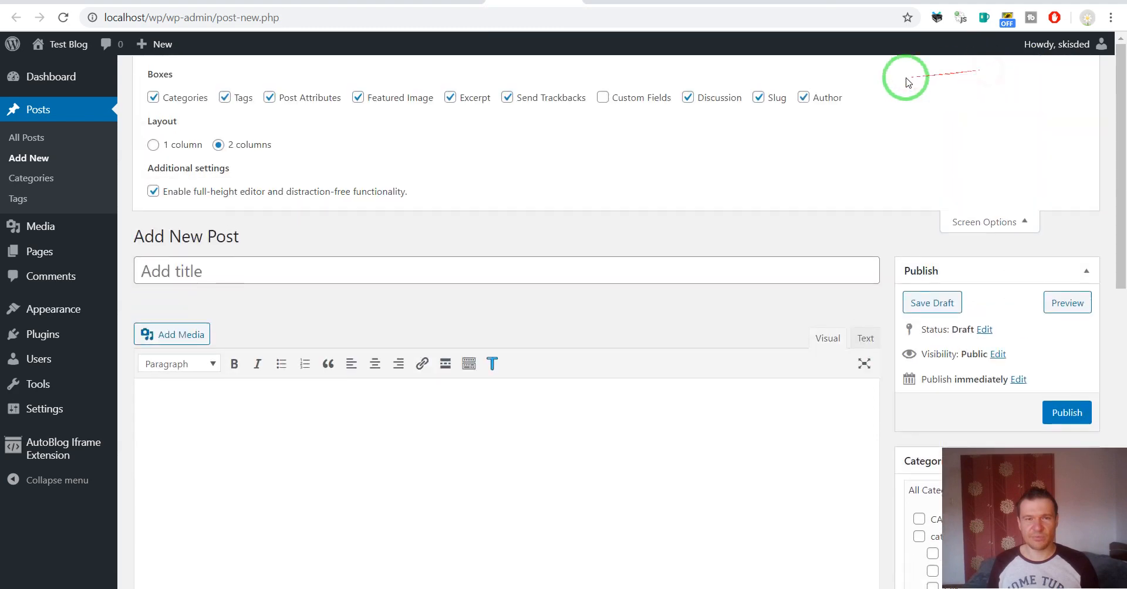
click(604, 99)
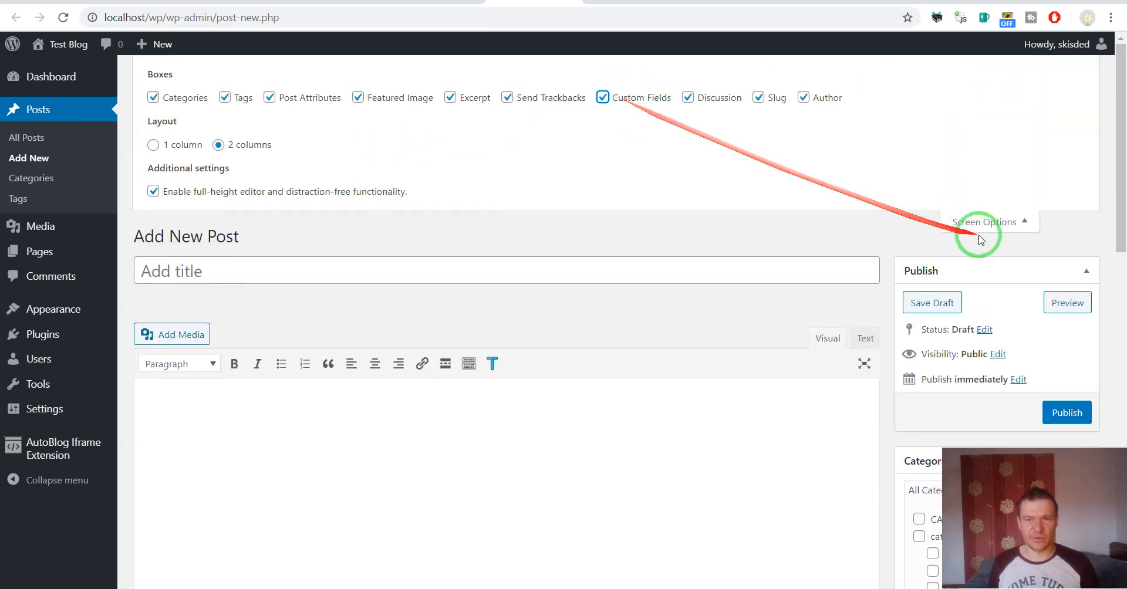
click(1001, 222)
scroll(680, 203, down, 2)
scroll(680, 203, down, 9)
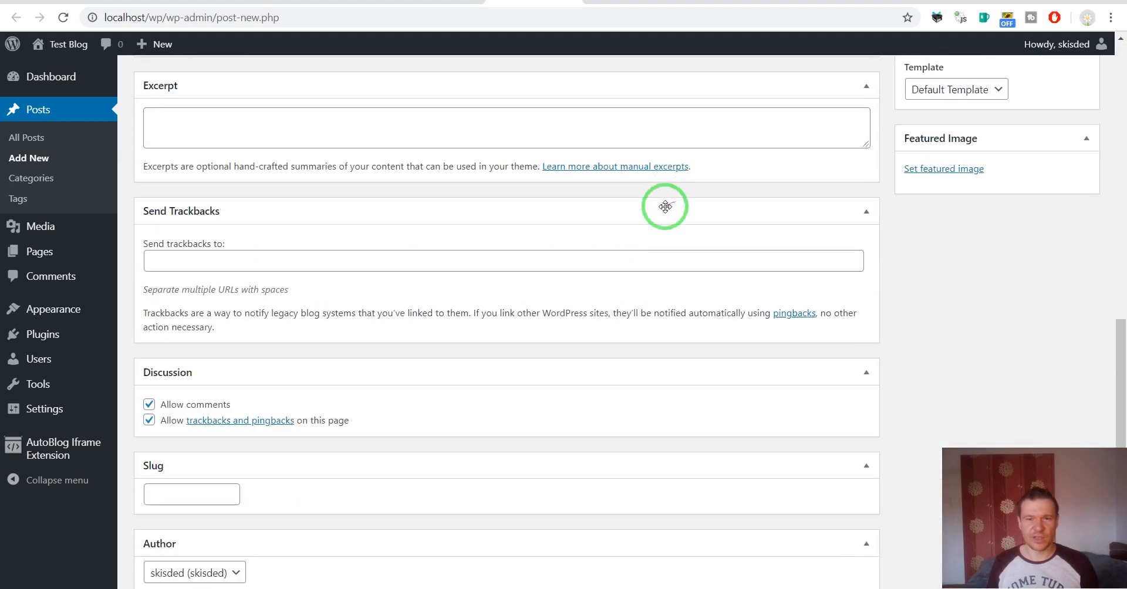
scroll(349, 372, up, 6)
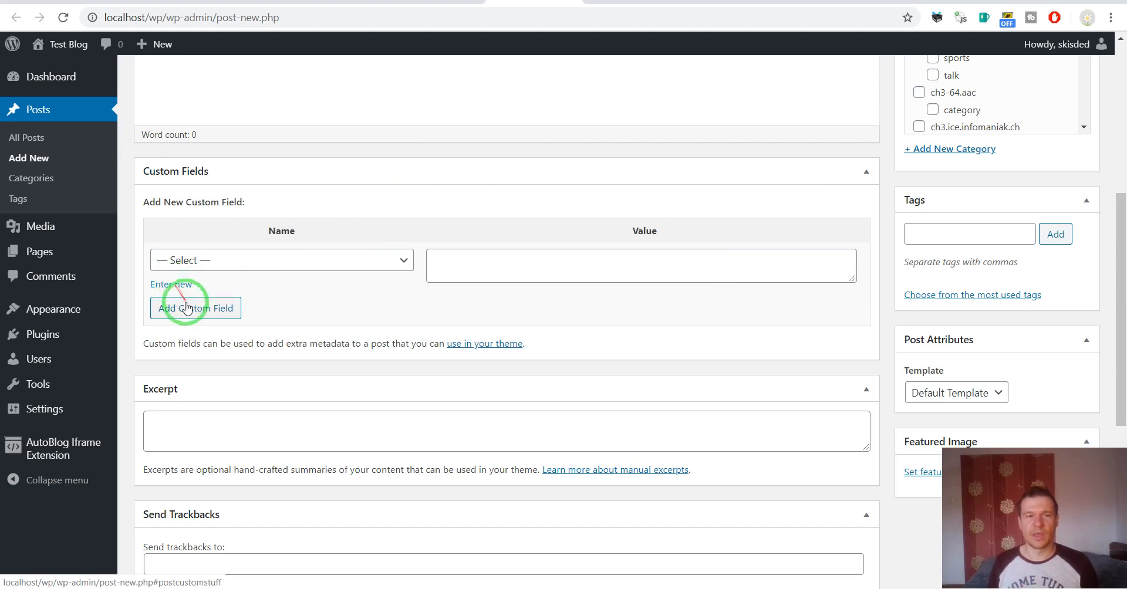
scroll(186, 307, up, 1)
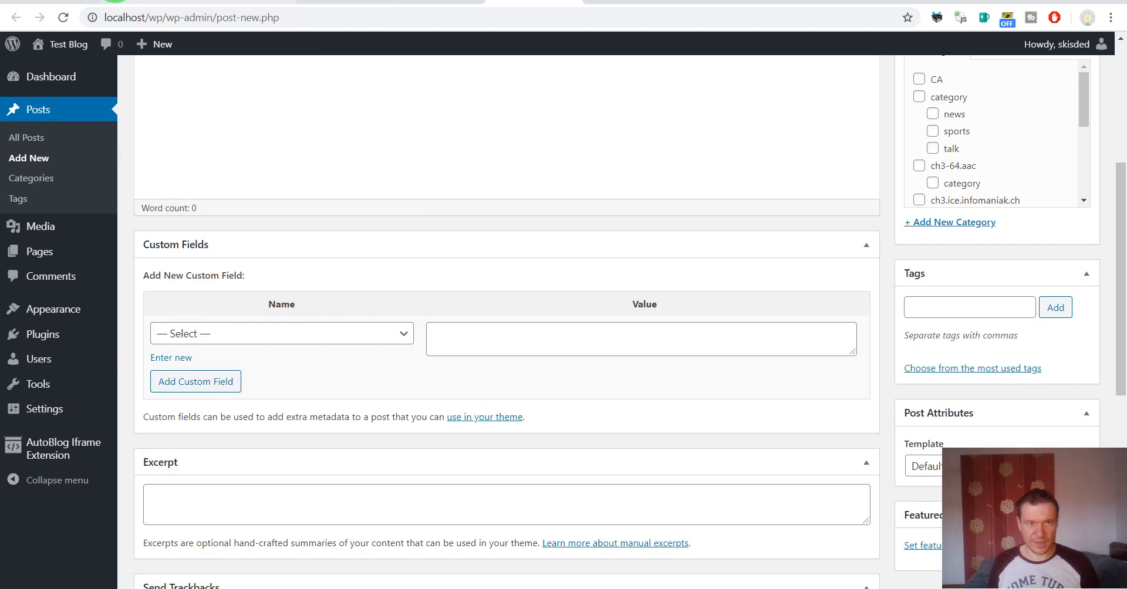
Return to the Cool pages page and review the external article embedded in its iframe.
click(213, 1)
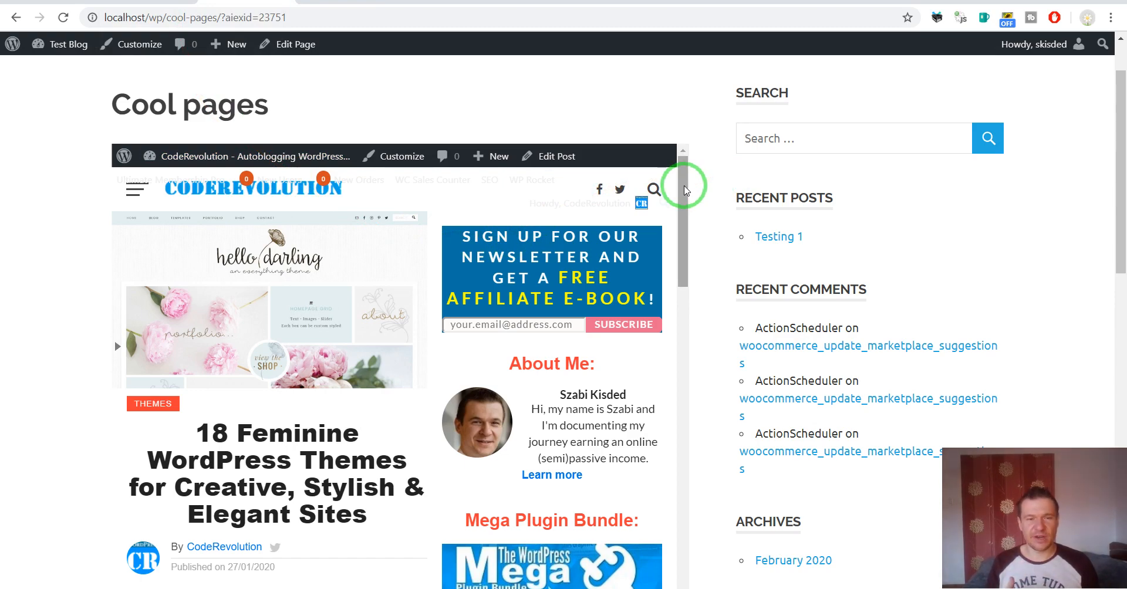
mouse_move(684, 189)
mouse_down()
mouse_move(682, 332)
mouse_move(685, 176)
mouse_up()
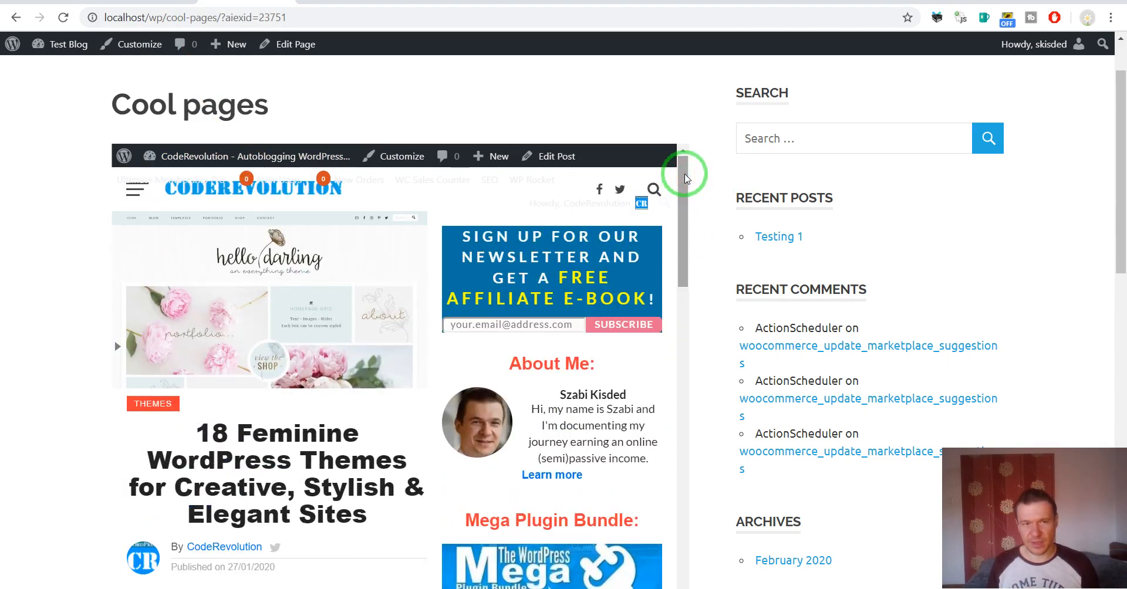